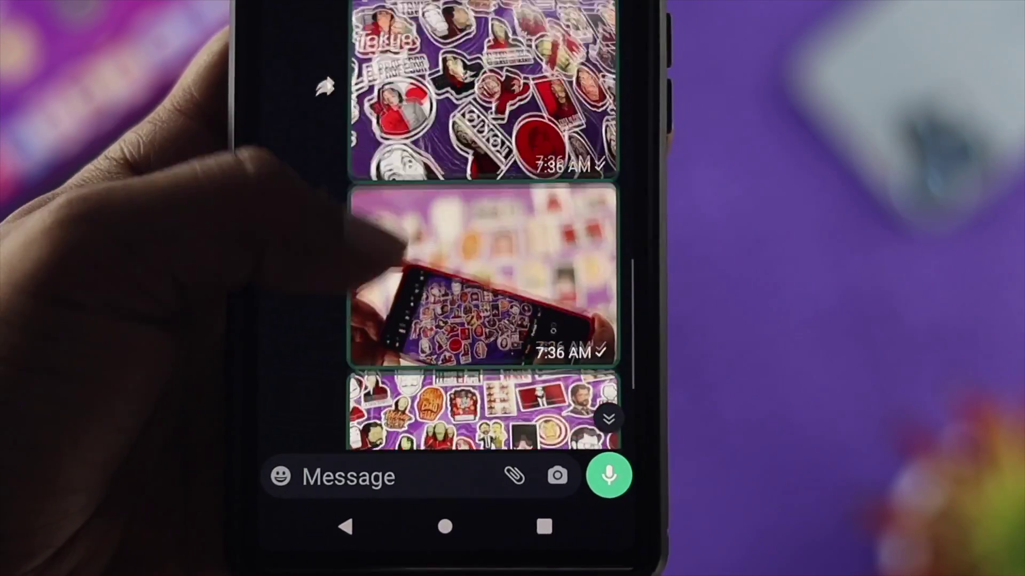
{"action": "scroll", "coordinate": [493, 280], "scroll_direction": "up", "scroll_amount": 10}
{"action": "scroll", "coordinate": [492, 280], "scroll_direction": "up", "scroll_amount": 10}
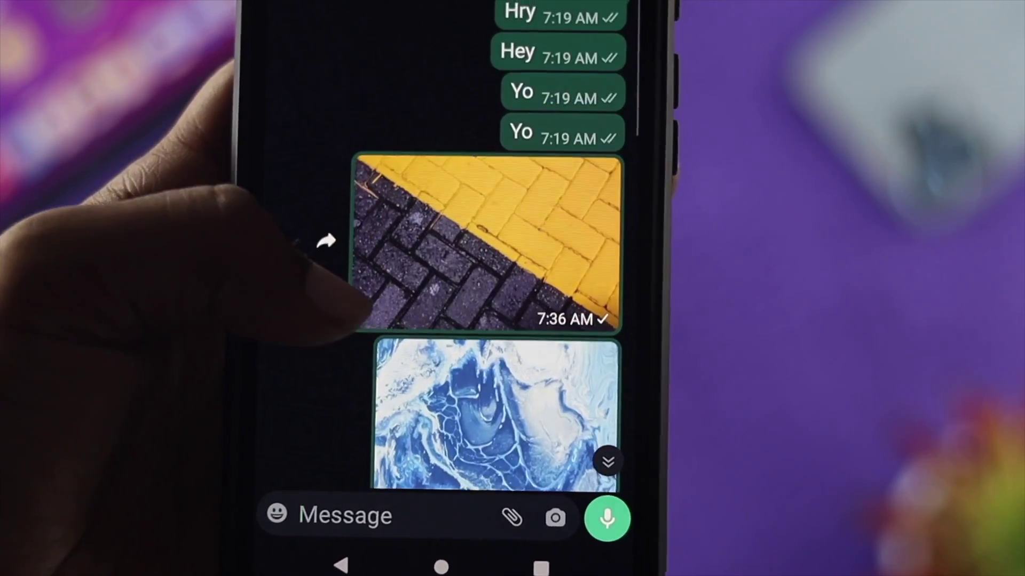